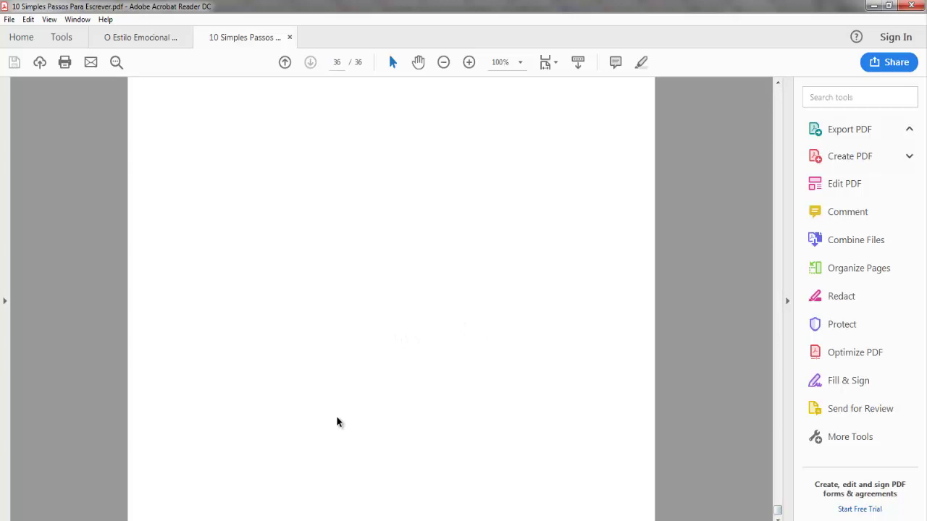
Switch to Windows Explorer, open the imagens-copy folder and view ebook 2 3D.png in the photo viewer
{"action": "left_click", "coordinate": [239, 515]}
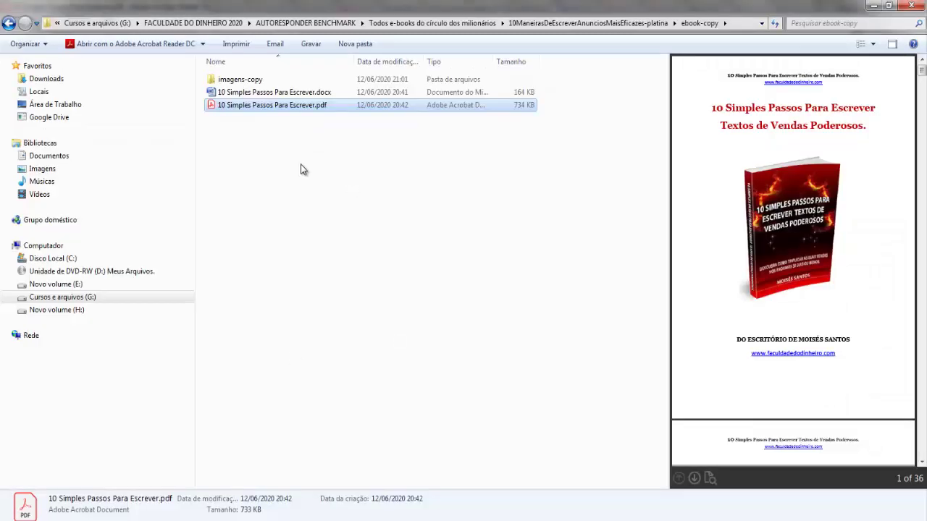
{"action": "double_click", "coordinate": [233, 82]}
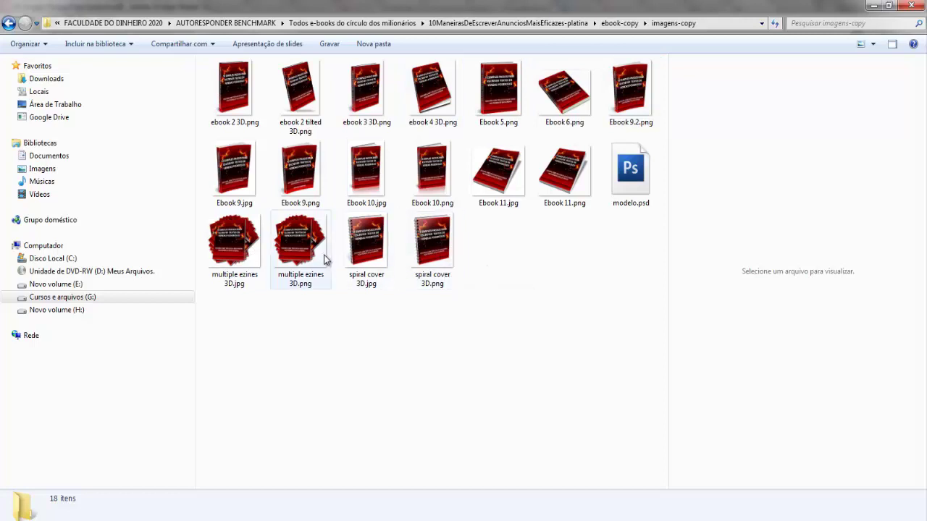
{"action": "double_click", "coordinate": [233, 91]}
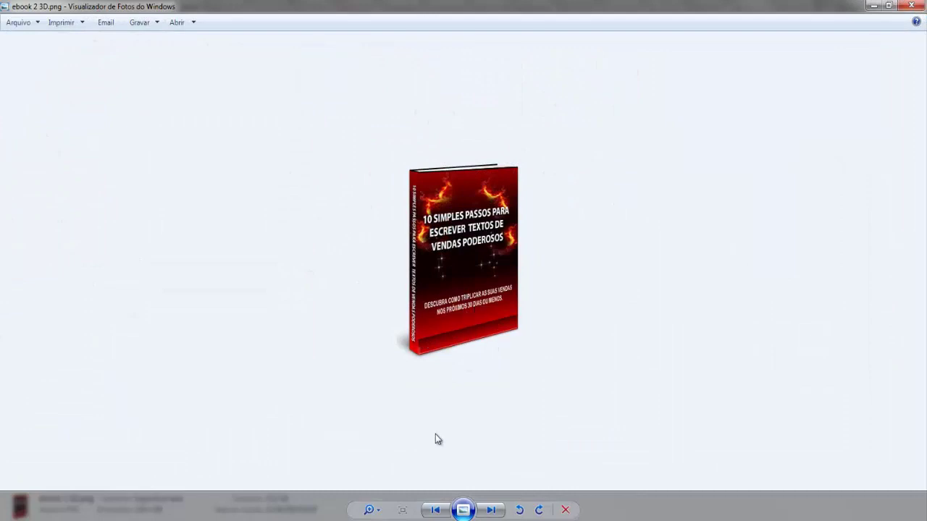
Browse through the e-book cover mockup images in the folder, including the spiral and multiple ezines versions, and close the photo viewer
{"action": "left_click", "coordinate": [493, 510]}
{"action": "left_click", "coordinate": [492, 510]}
{"action": "left_click", "coordinate": [492, 511]}
{"action": "left_click", "coordinate": [493, 511]}
{"action": "left_click", "coordinate": [492, 510]}
{"action": "left_click", "coordinate": [492, 510]}
{"action": "left_click", "coordinate": [492, 510]}
{"action": "left_click", "coordinate": [493, 510]}
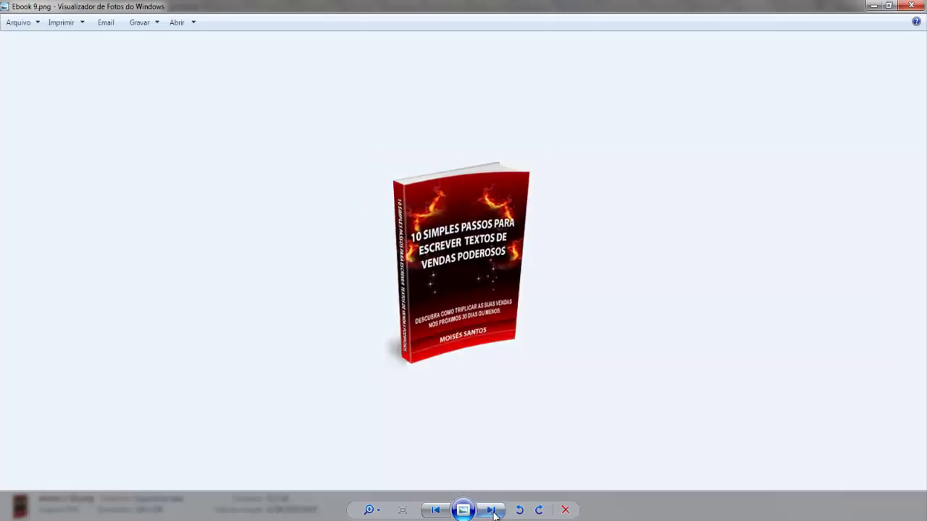
{"action": "left_click", "coordinate": [492, 510]}
{"action": "left_click", "coordinate": [492, 510]}
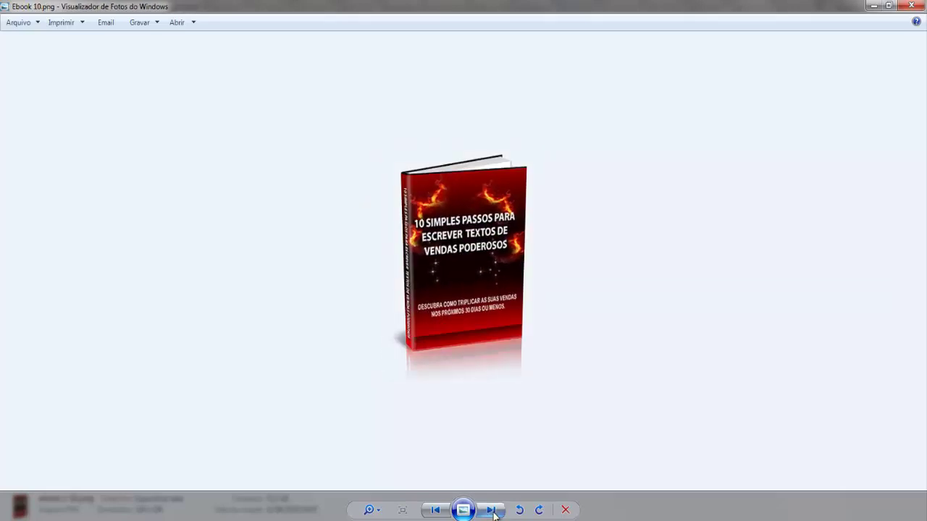
{"action": "left_click", "coordinate": [492, 511]}
{"action": "left_click", "coordinate": [492, 511]}
{"action": "left_click", "coordinate": [492, 510]}
{"action": "left_click", "coordinate": [492, 511]}
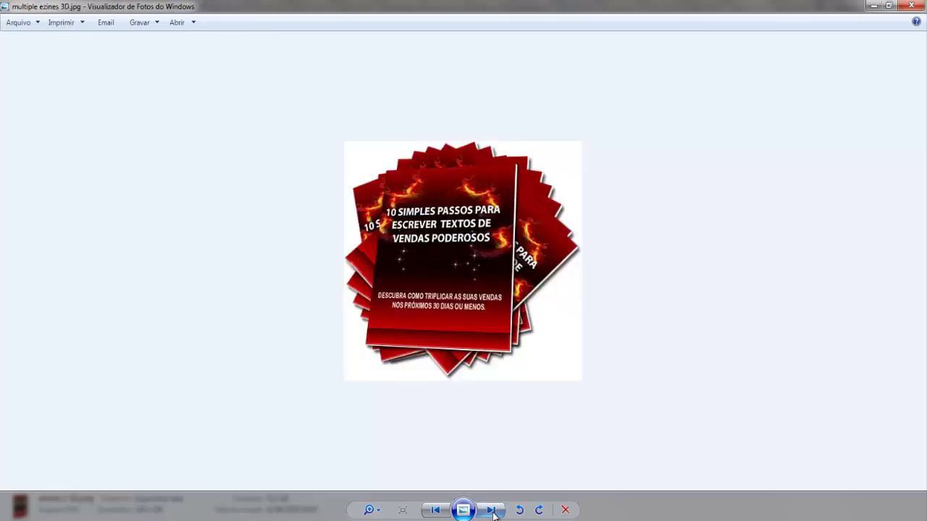
{"action": "left_click", "coordinate": [493, 510]}
{"action": "left_click", "coordinate": [492, 511]}
{"action": "left_click", "coordinate": [492, 510]}
{"action": "left_click", "coordinate": [492, 510]}
{"action": "left_click", "coordinate": [492, 510]}
{"action": "left_click", "coordinate": [492, 511]}
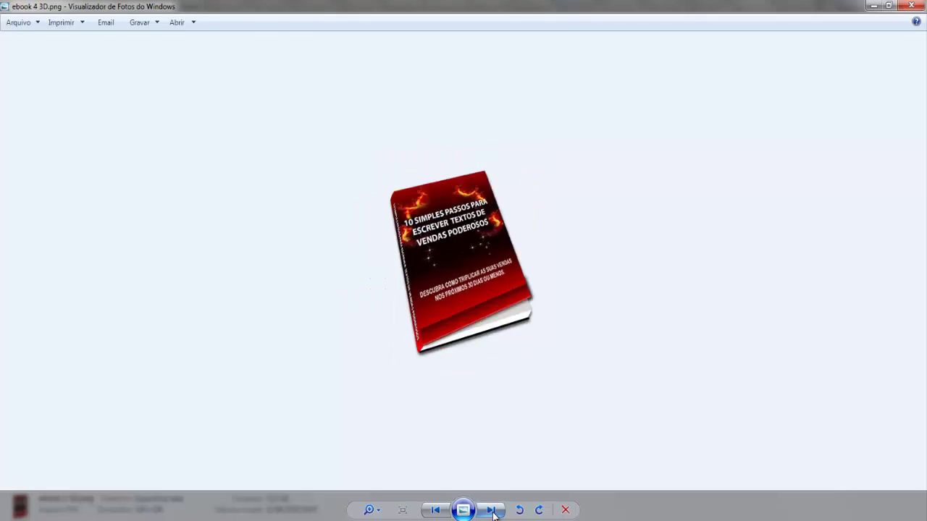
{"action": "left_click", "coordinate": [492, 511]}
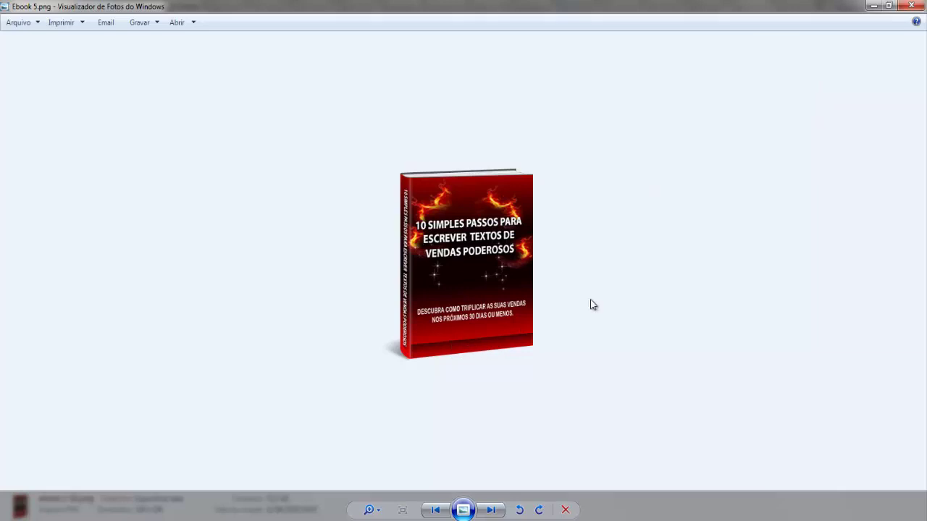
{"action": "left_click", "coordinate": [912, 5]}
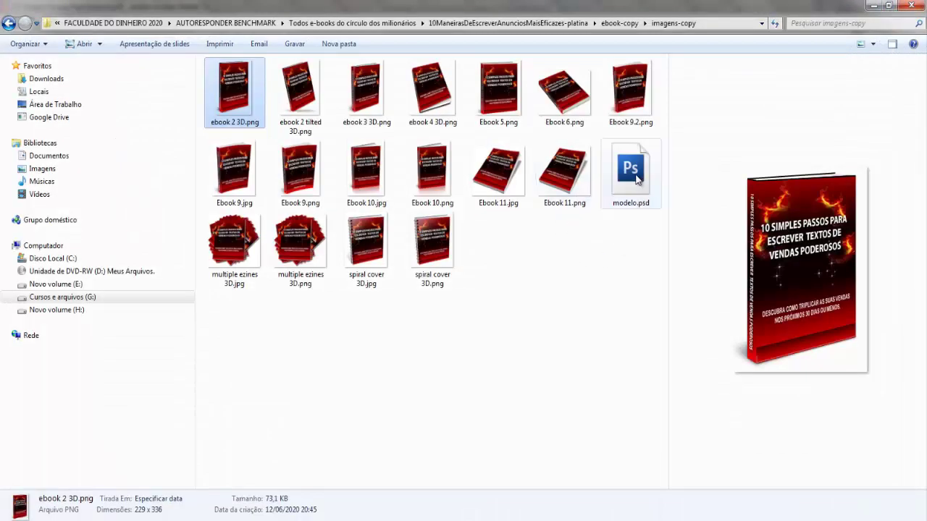
Open modelo.psd in Photoshop, maximize its window and replace the author name on the cover with "SEU NOME"
{"action": "left_click", "coordinate": [637, 179]}
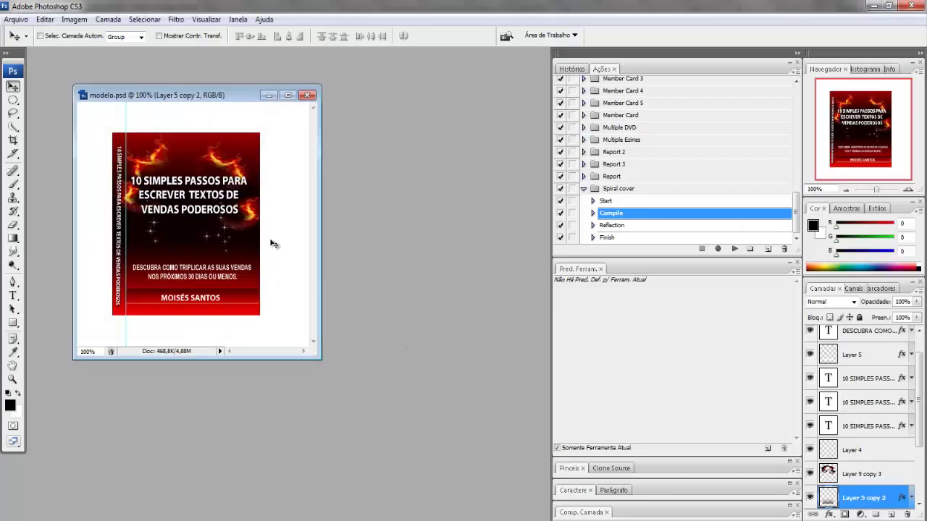
{"action": "left_click", "coordinate": [287, 95]}
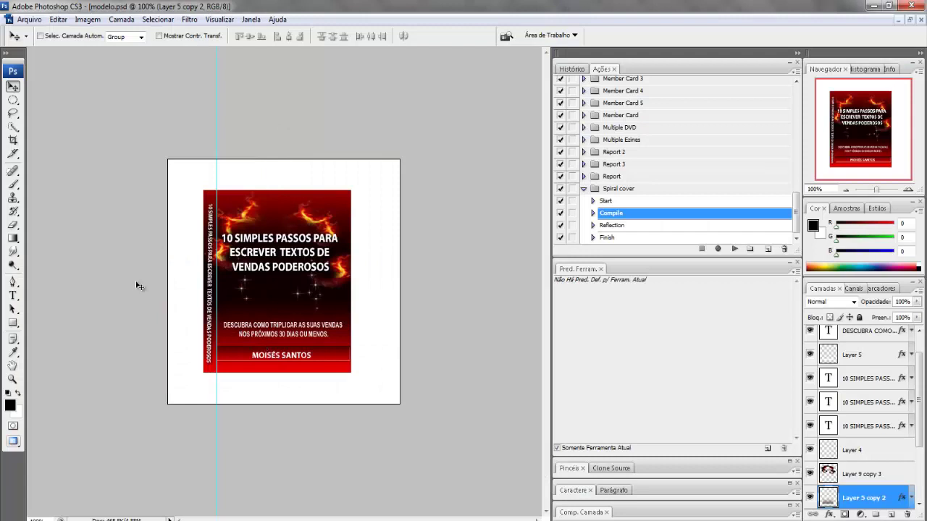
{"action": "left_click", "coordinate": [13, 297]}
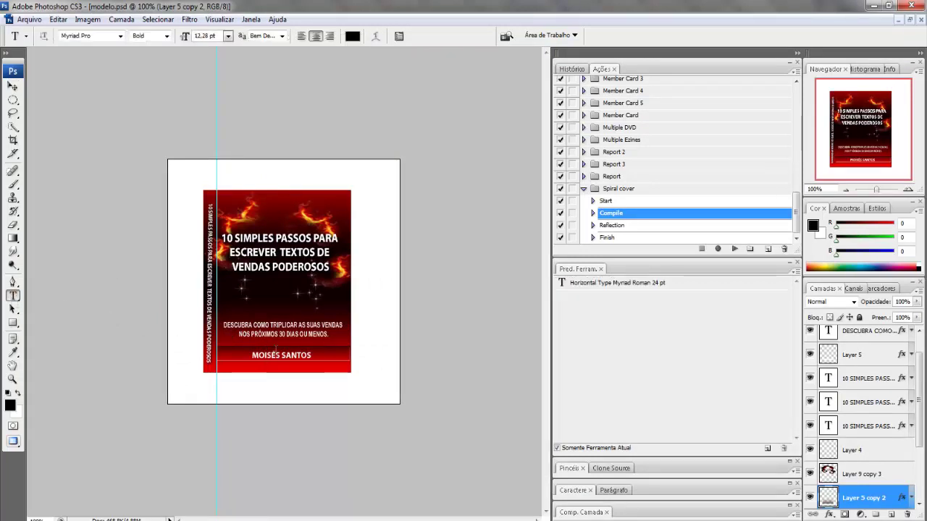
{"action": "left_click", "coordinate": [276, 350]}
{"action": "key", "text": "ctrl+a"}
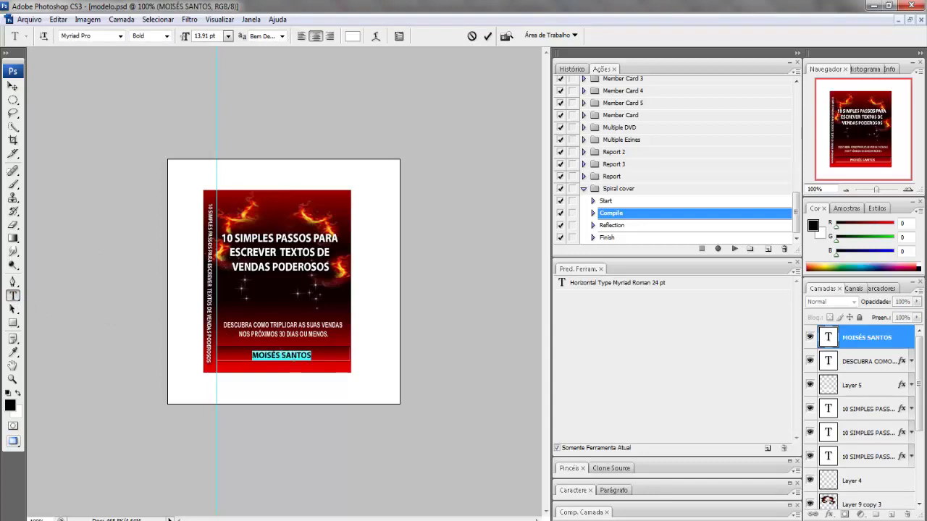
{"action": "type", "text": "SEU NOME"}
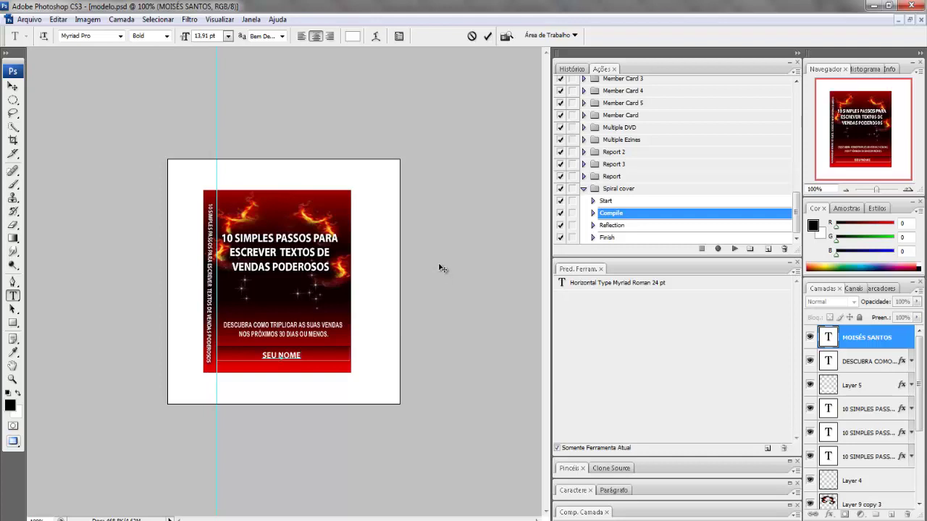
Find the Ebook 9 action set and play its Compile action on the cover
{"action": "scroll", "coordinate": [651, 191], "scroll_direction": "up", "scroll_amount": 10}
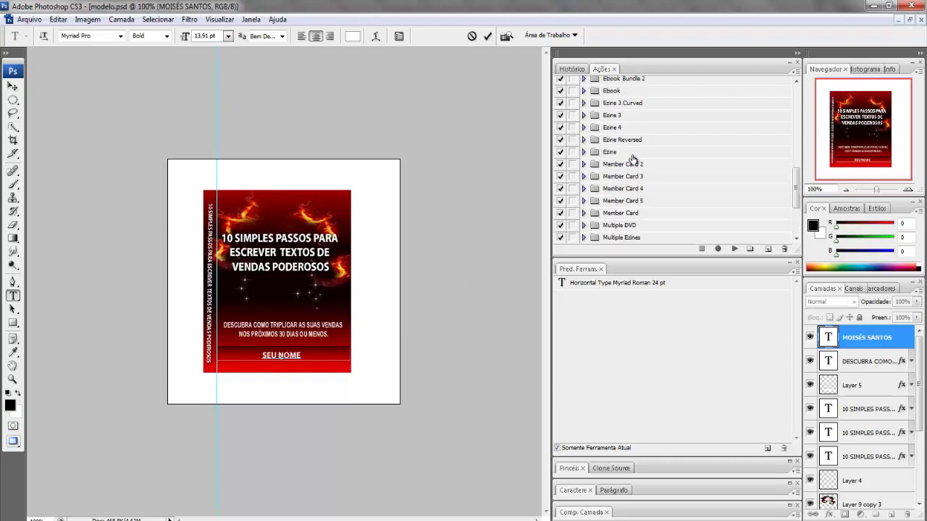
{"action": "scroll", "coordinate": [623, 139], "scroll_direction": "up", "scroll_amount": 5}
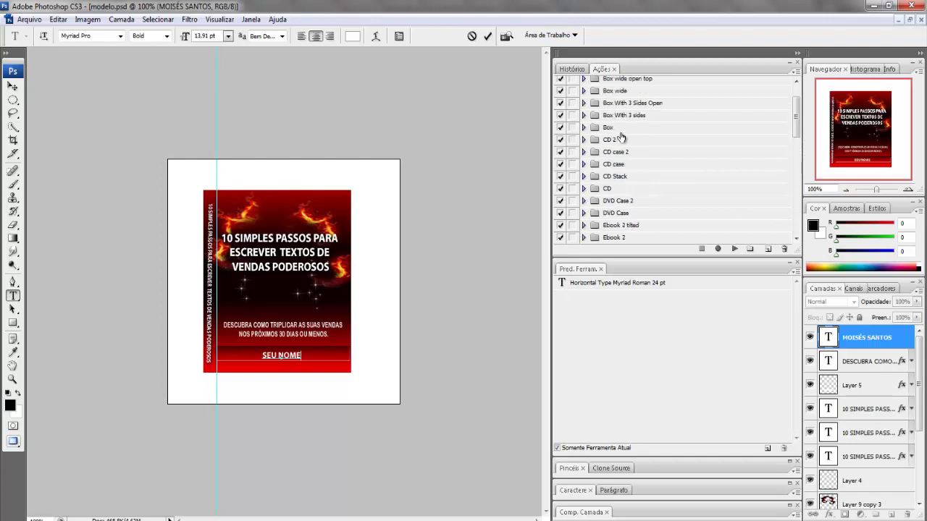
{"action": "scroll", "coordinate": [620, 139], "scroll_direction": "down", "scroll_amount": 2}
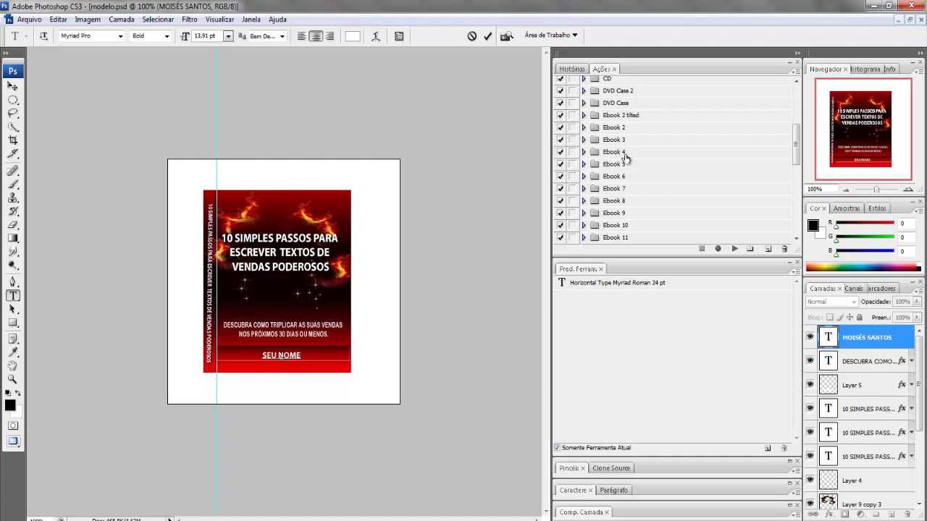
{"action": "left_click_drag", "start_coordinate": [797, 147], "coordinate": [797, 161]}
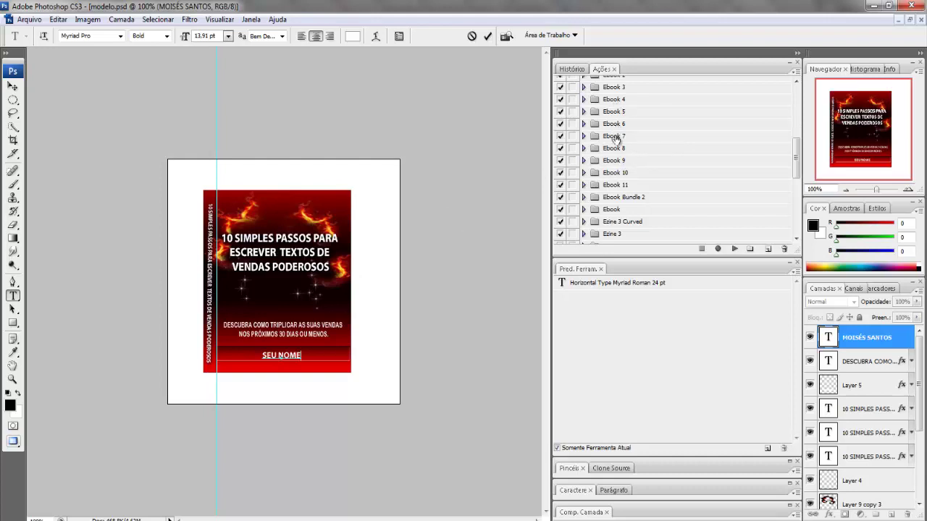
{"action": "scroll", "coordinate": [619, 166], "scroll_direction": "down", "scroll_amount": 1}
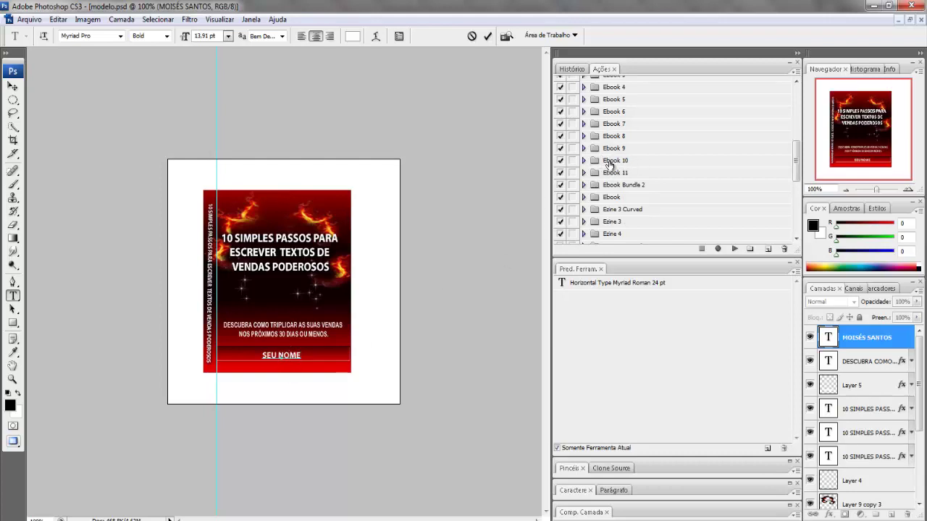
{"action": "left_click", "coordinate": [584, 148]}
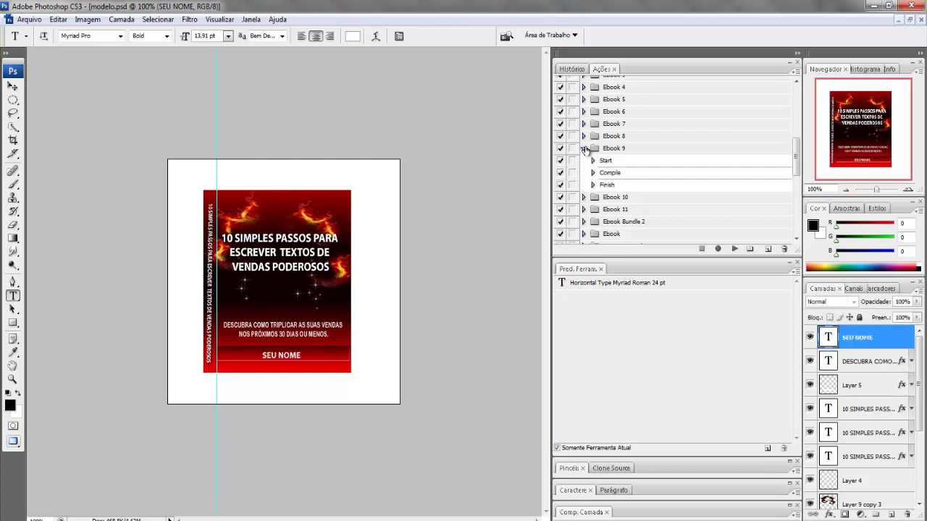
{"action": "left_click", "coordinate": [610, 174]}
{"action": "left_click", "coordinate": [734, 249]}
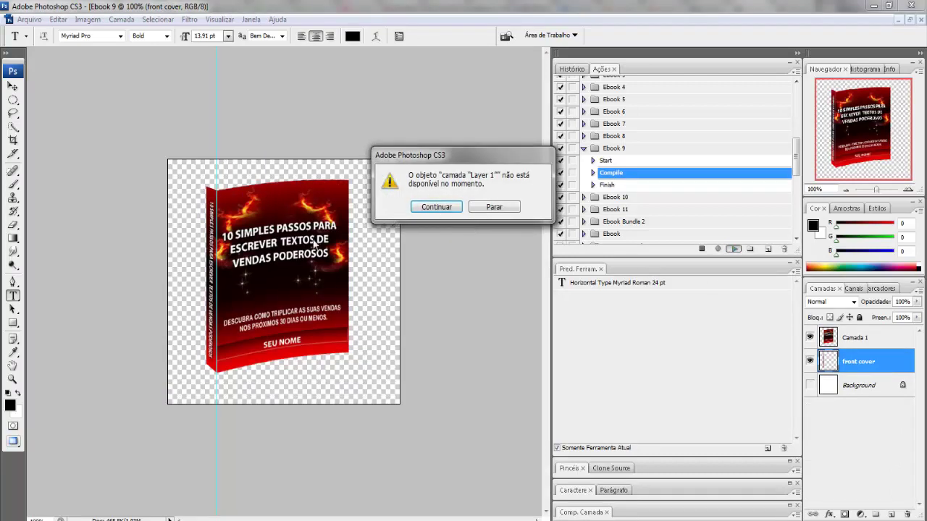
Continue past each unavailable-layer alert so the Compile action finishes building the 3D book
{"action": "left_click", "coordinate": [430, 207]}
{"action": "left_click", "coordinate": [430, 207]}
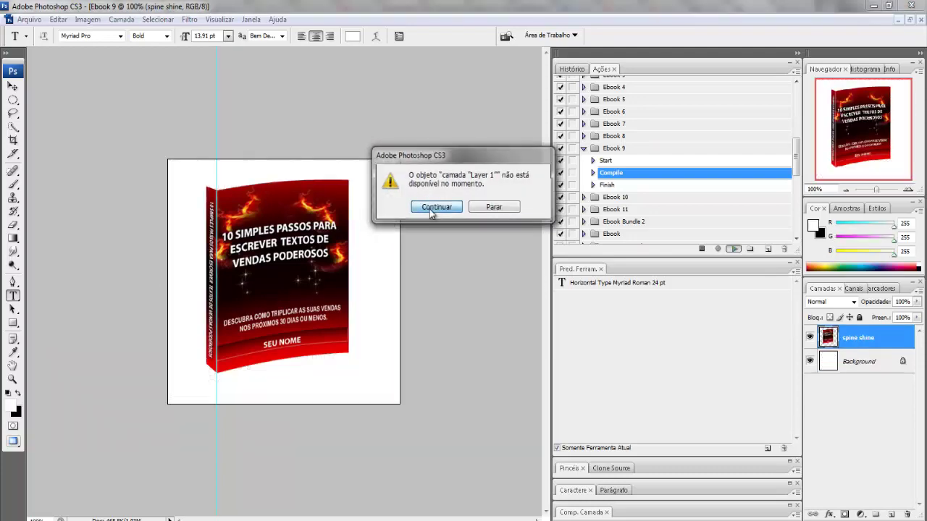
{"action": "left_click", "coordinate": [430, 207]}
{"action": "left_click", "coordinate": [430, 207]}
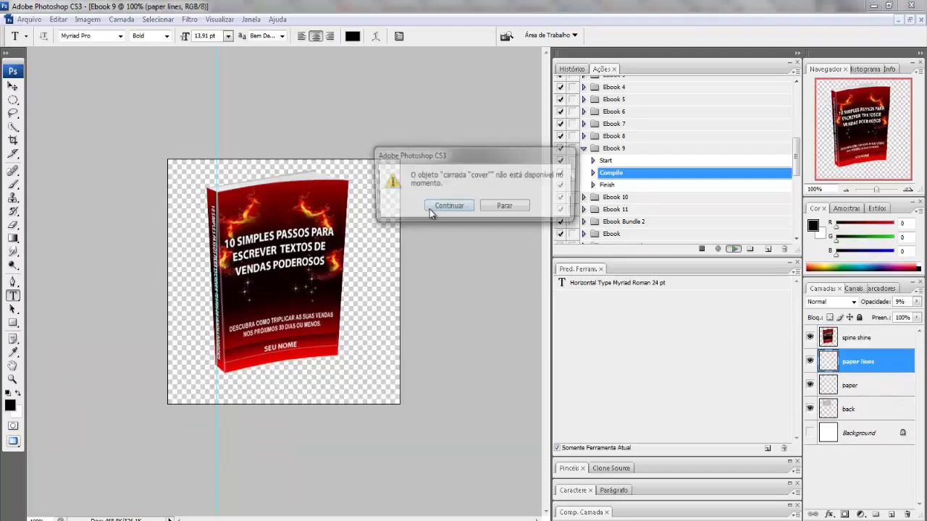
{"action": "left_click", "coordinate": [430, 207]}
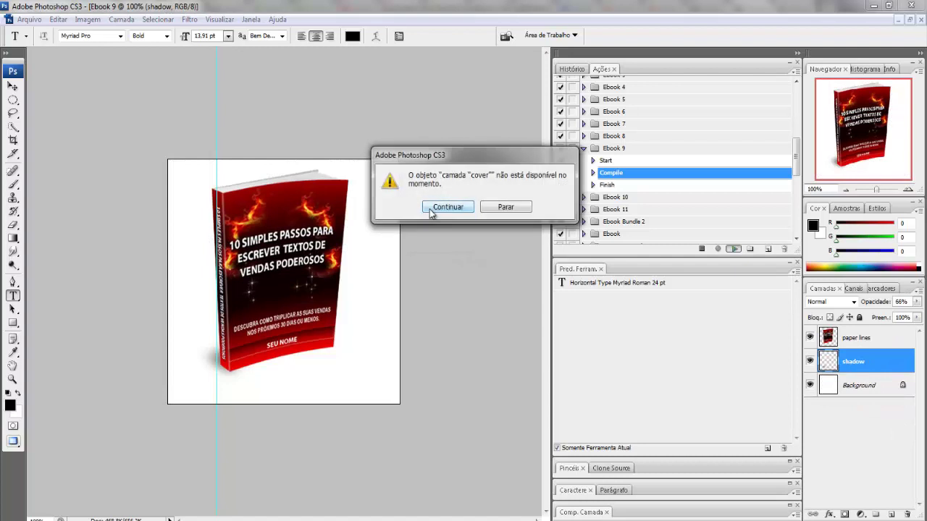
{"action": "left_click", "coordinate": [430, 208]}
{"action": "left_click", "coordinate": [430, 207]}
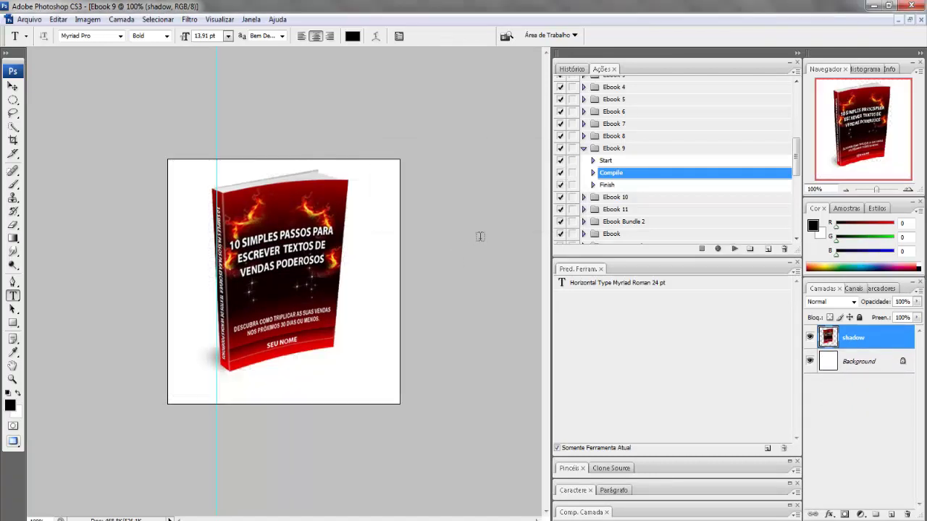
Crop the canvas closely around the 3D book and its shadow, and hide the Background layer
{"action": "left_click", "coordinate": [13, 141]}
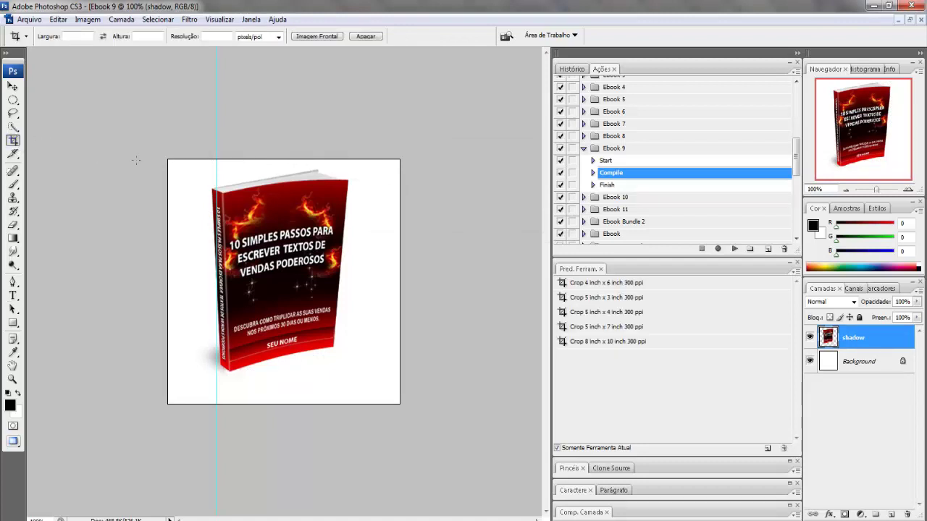
{"action": "left_click_drag", "start_coordinate": [199, 160], "coordinate": [359, 381]}
{"action": "right_click", "coordinate": [291, 226]}
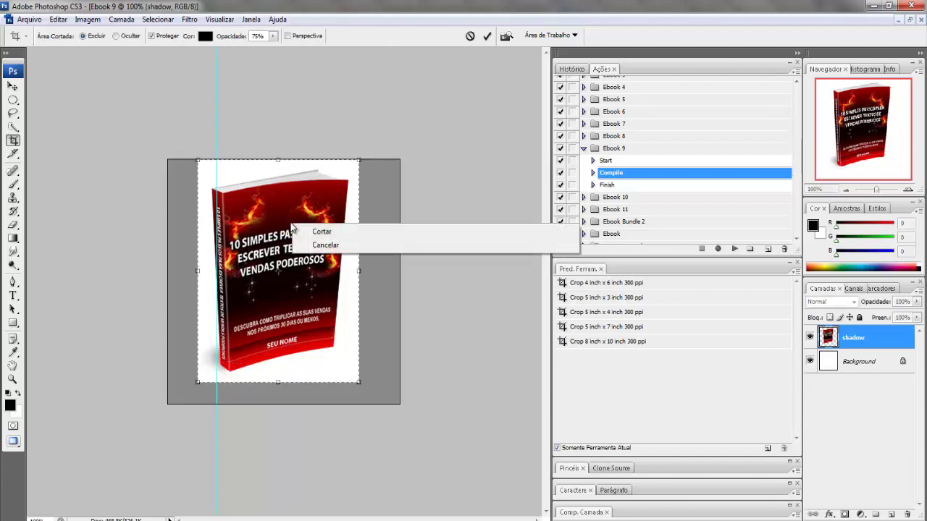
{"action": "left_click", "coordinate": [320, 231]}
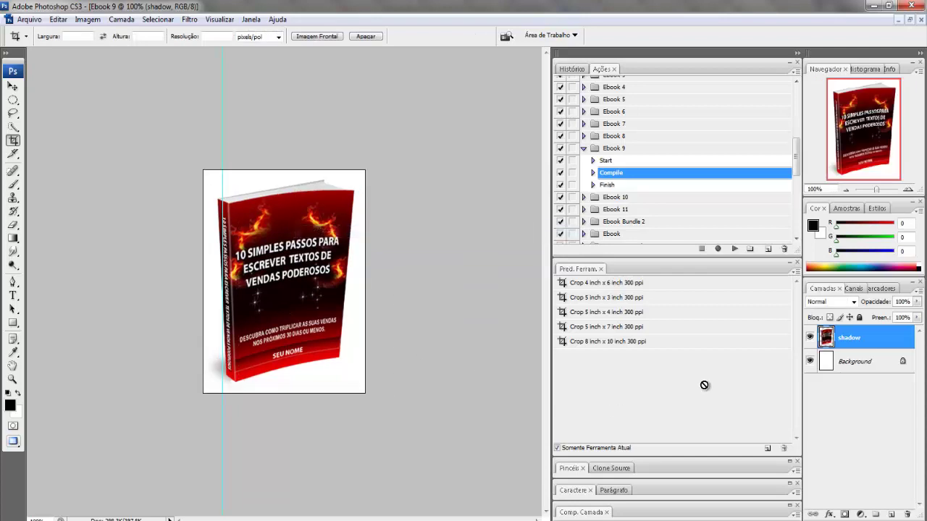
{"action": "left_click", "coordinate": [810, 362]}
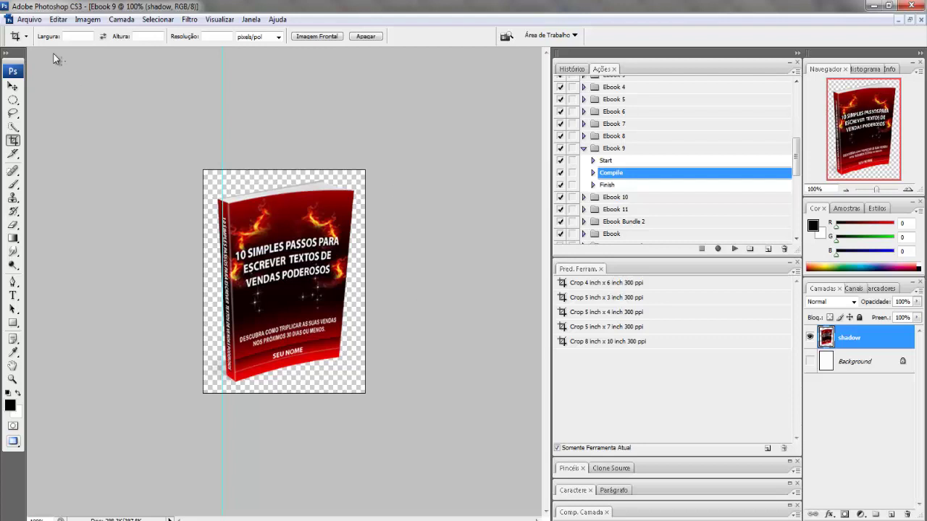
{"action": "left_click", "coordinate": [29, 18]}
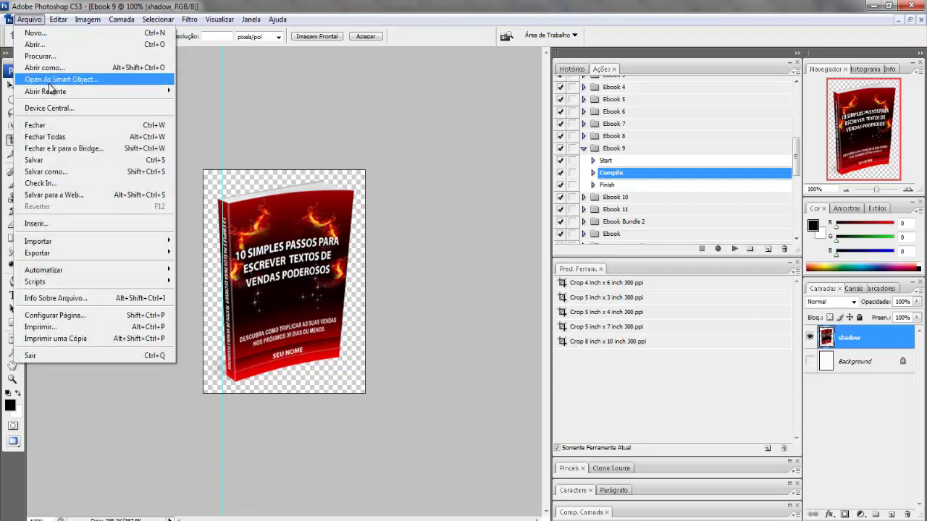
{"action": "left_click", "coordinate": [53, 173]}
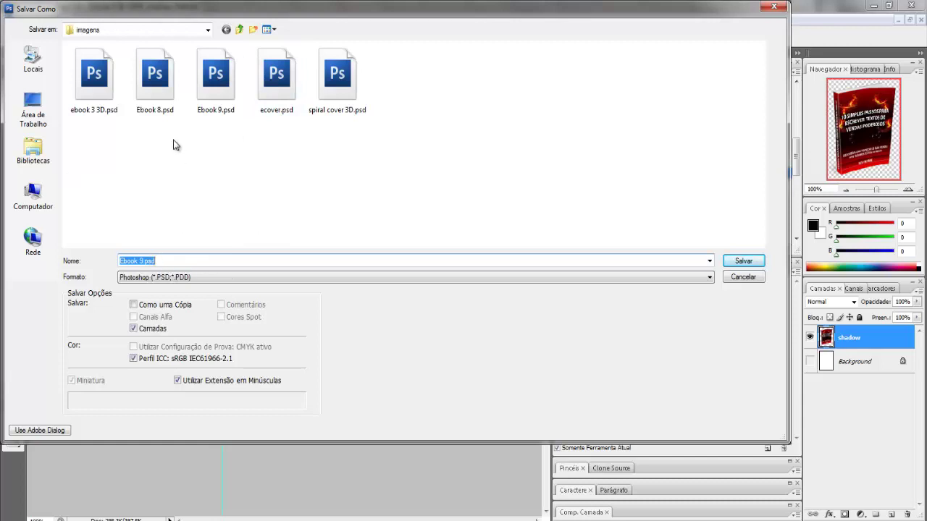
{"action": "left_click", "coordinate": [240, 30]}
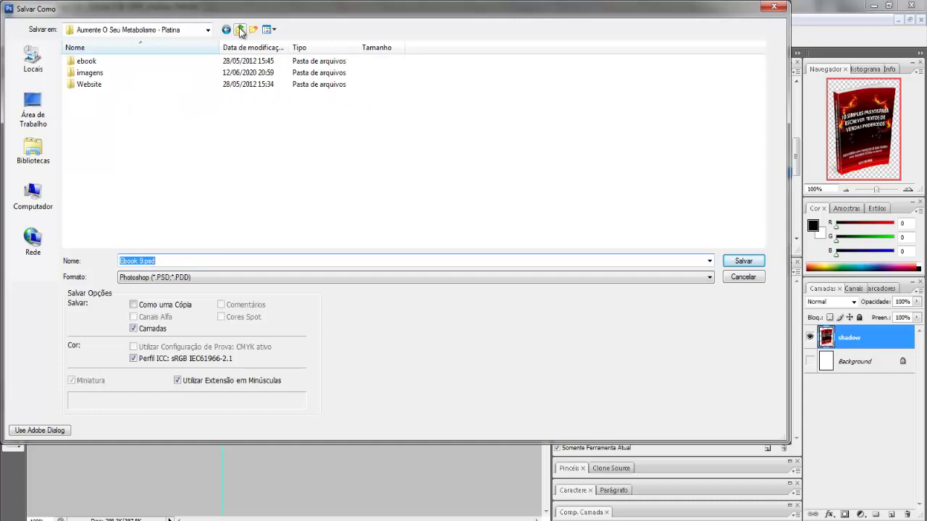
{"action": "left_click", "coordinate": [239, 29]}
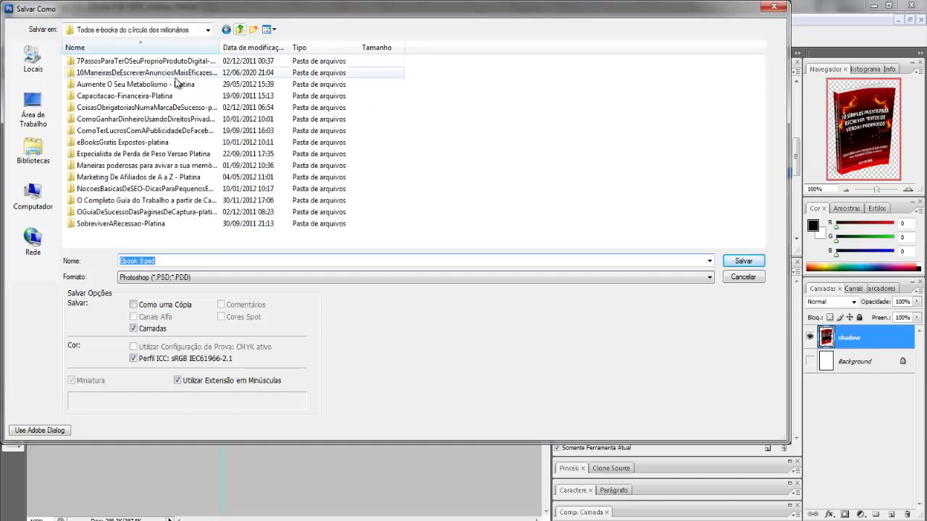
{"action": "double_click", "coordinate": [134, 74]}
{"action": "double_click", "coordinate": [145, 83]}
{"action": "double_click", "coordinate": [101, 63]}
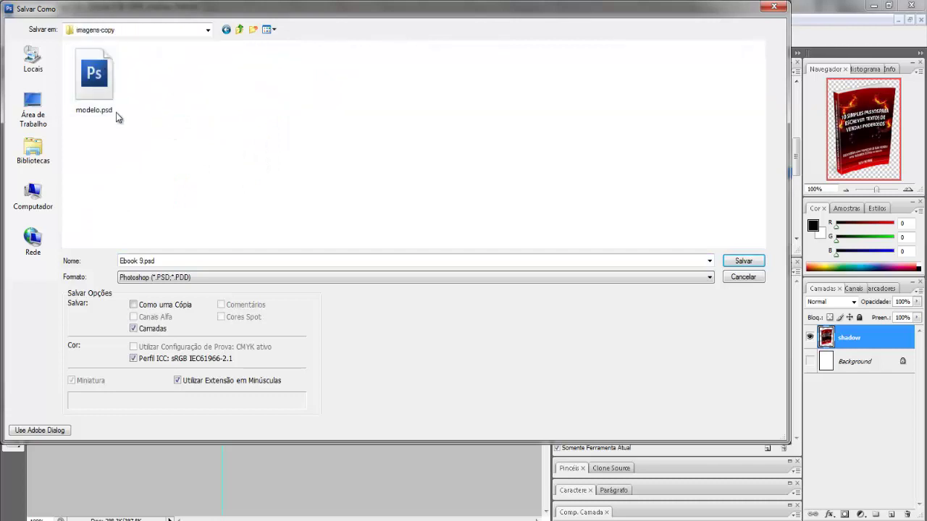
{"action": "left_click", "coordinate": [197, 278]}
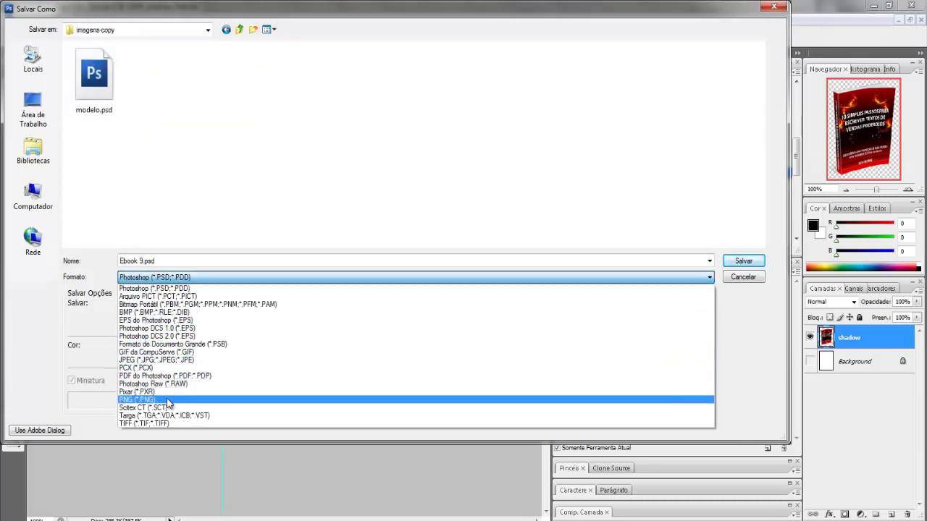
{"action": "left_click", "coordinate": [168, 399]}
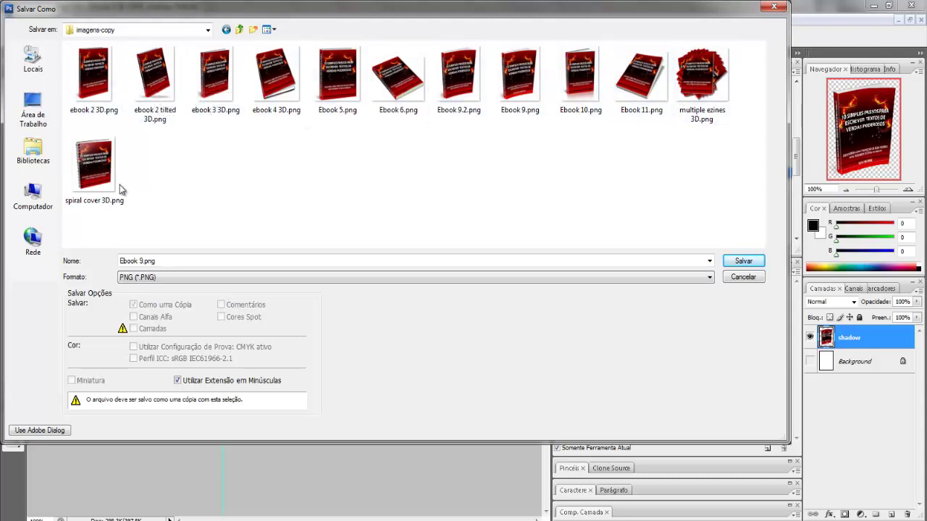
{"action": "left_click", "coordinate": [742, 277]}
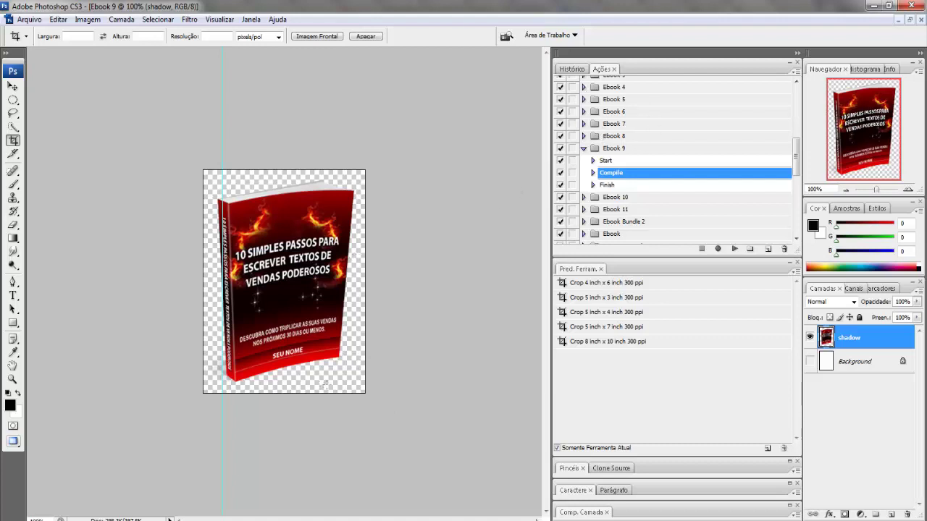
Switch to the imagens-copy folder in Windows Explorer and open Ebook 5.png in Photoshop
{"action": "left_click", "coordinate": [225, 514]}
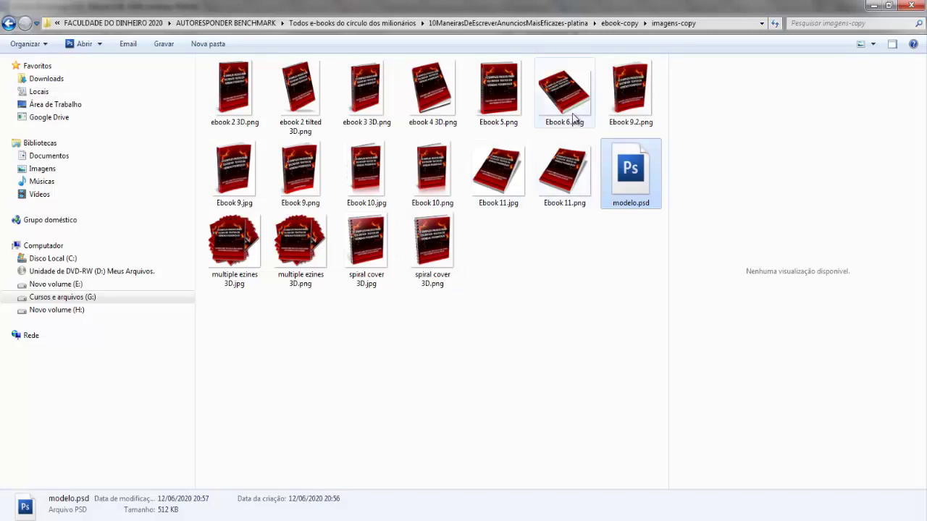
{"action": "right_click", "coordinate": [496, 91]}
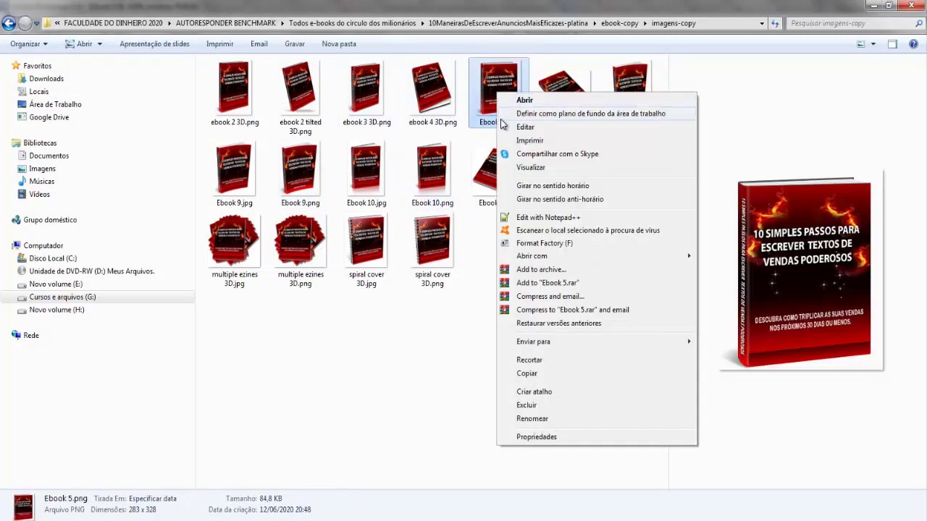
{"action": "mouse_move", "coordinate": [540, 259]}
{"action": "left_click", "coordinate": [724, 264]}
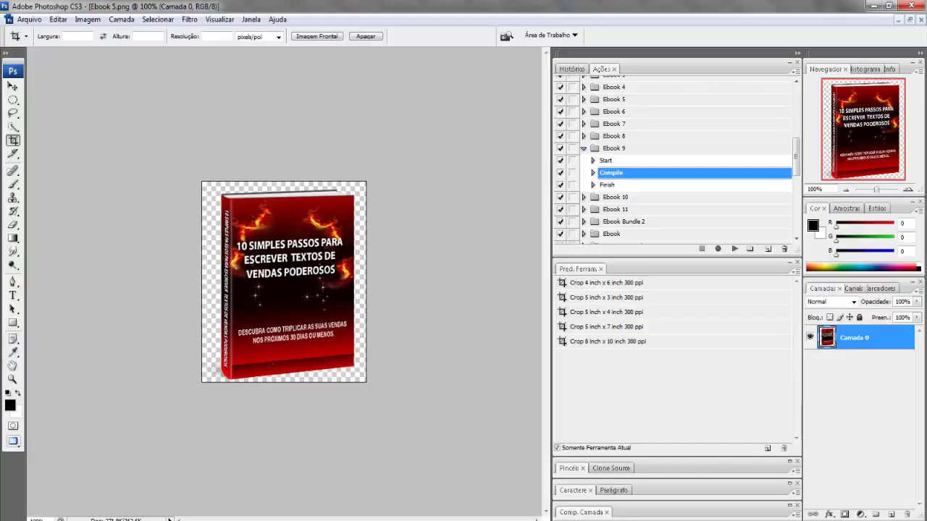
Add the author's full name as text on the lower band of the book cover and colour it white (ffffff)
{"action": "left_click", "coordinate": [13, 296]}
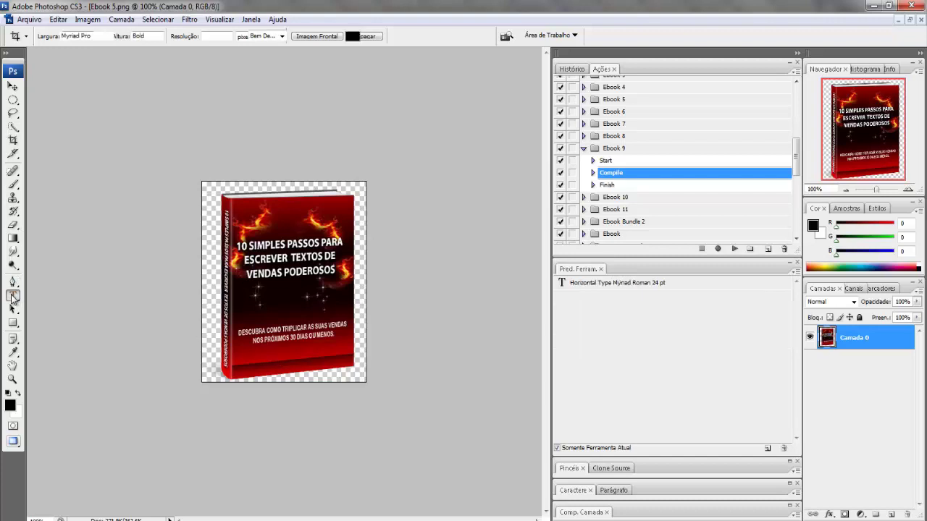
{"action": "left_click", "coordinate": [265, 364]}
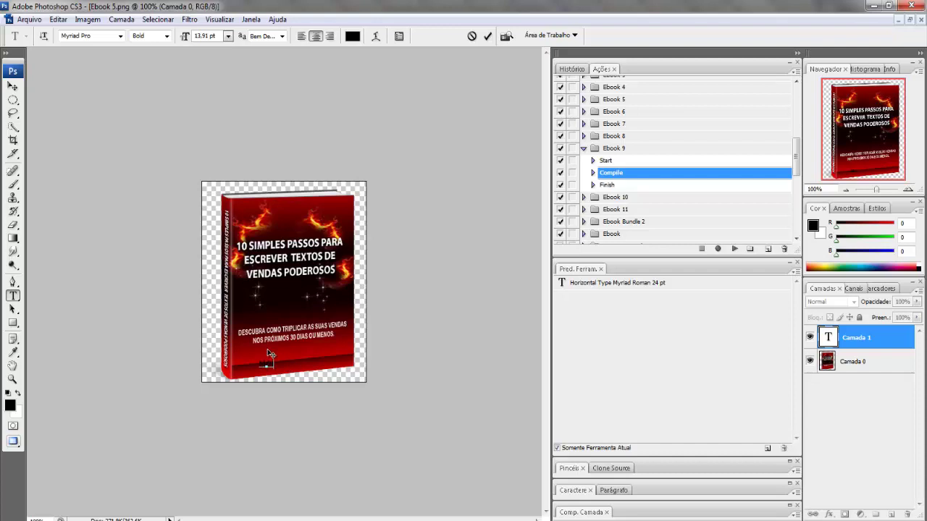
{"action": "type", "text": "LIMA"}
{"action": "triple_click", "coordinate": [265, 364]}
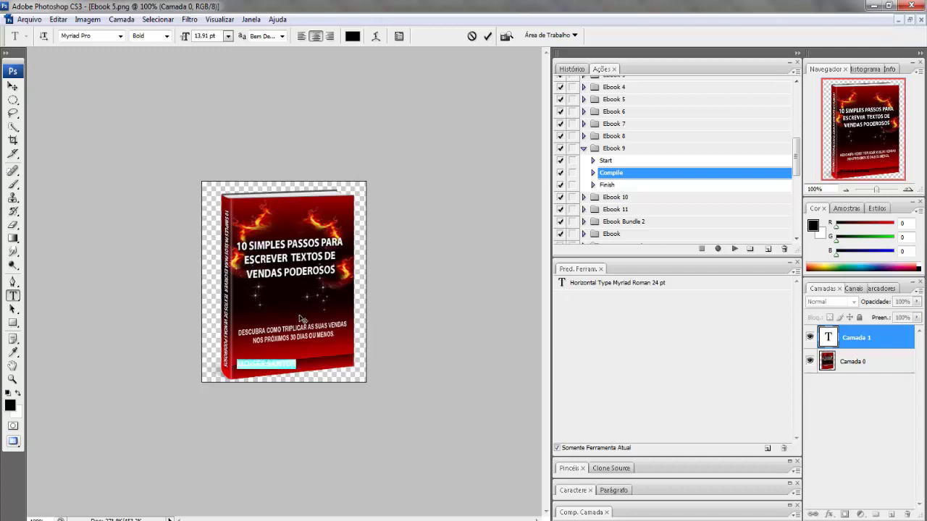
{"action": "left_click", "coordinate": [352, 36]}
{"action": "left_click_drag", "start_coordinate": [467, 150], "coordinate": [465, 132]}
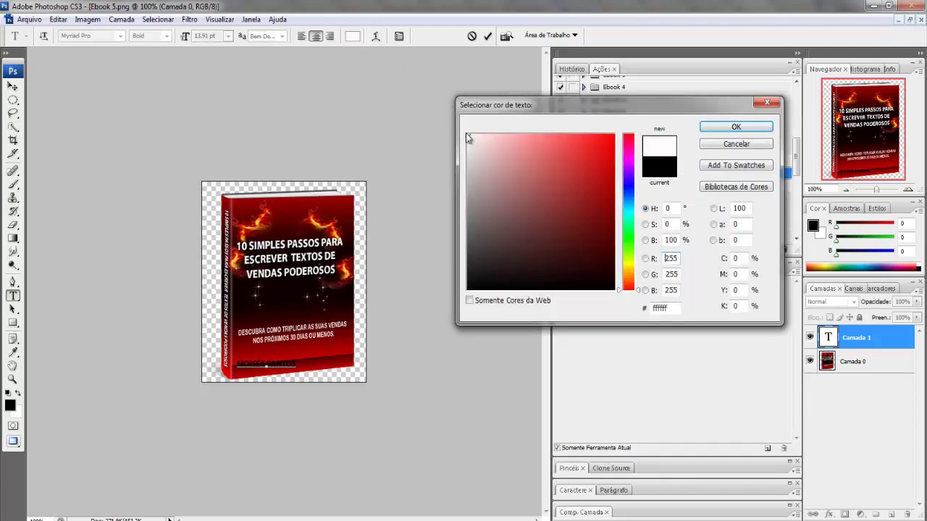
{"action": "left_click", "coordinate": [721, 128]}
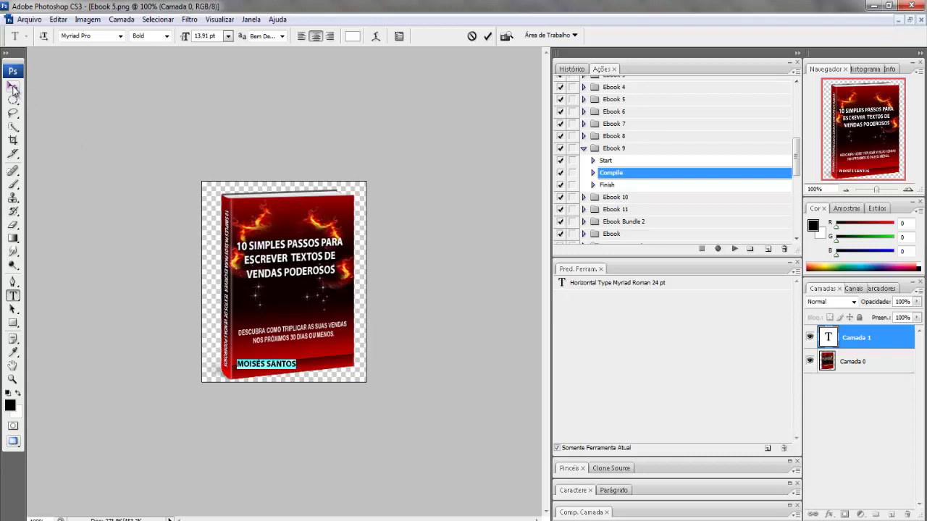
Rotate the author name by -6° to follow the book's perspective and centre it on the cover's lower band
{"action": "left_click", "coordinate": [13, 89]}
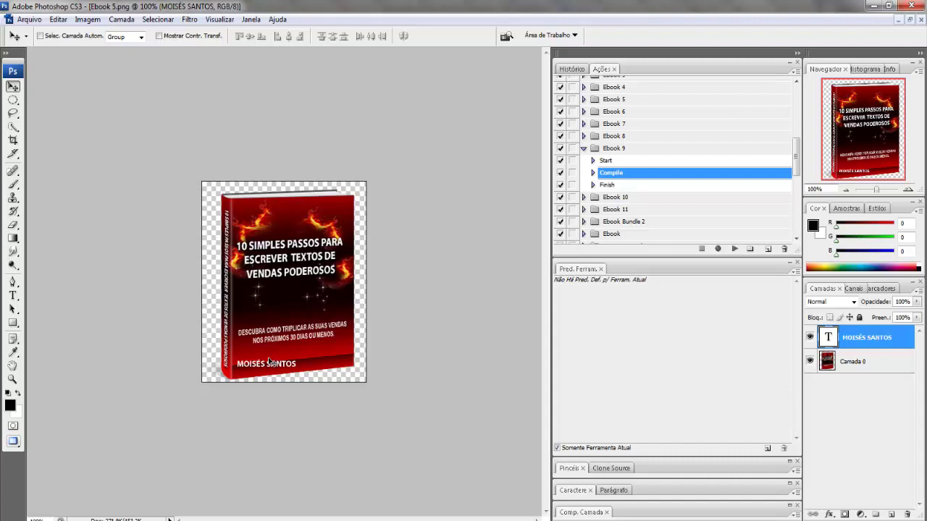
{"action": "key", "text": "ctrl+t"}
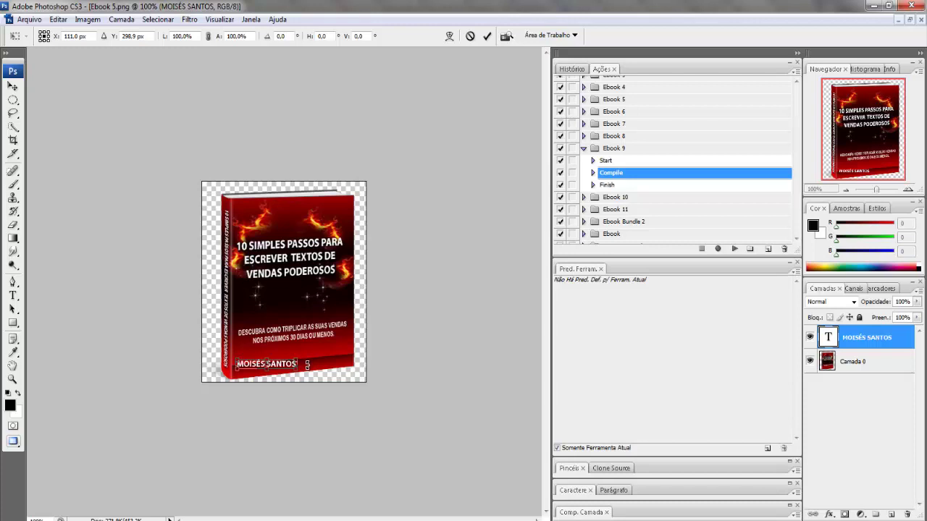
{"action": "mouse_move", "coordinate": [307, 364]}
{"action": "left_mouse_down"}
{"action": "mouse_move", "coordinate": [293, 366]}
{"action": "mouse_move", "coordinate": [308, 367]}
{"action": "left_mouse_up"}
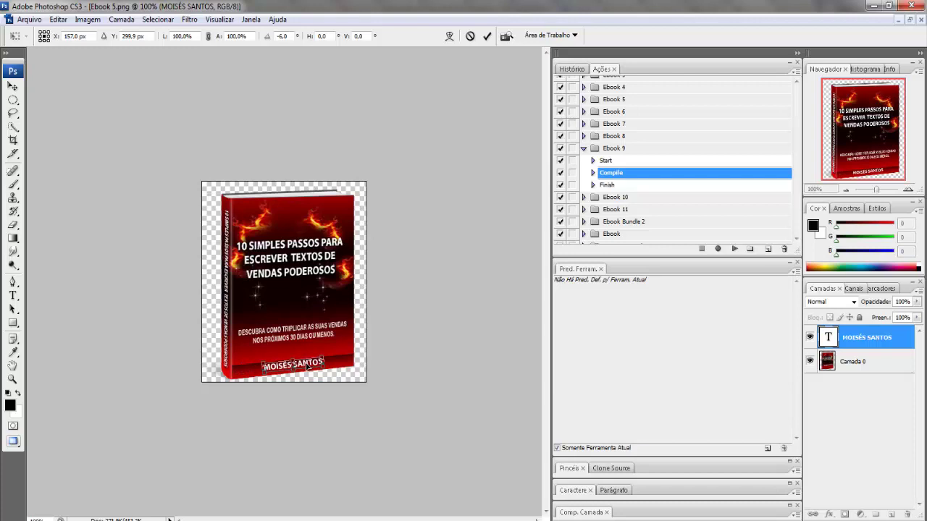
{"action": "key", "text": "Return"}
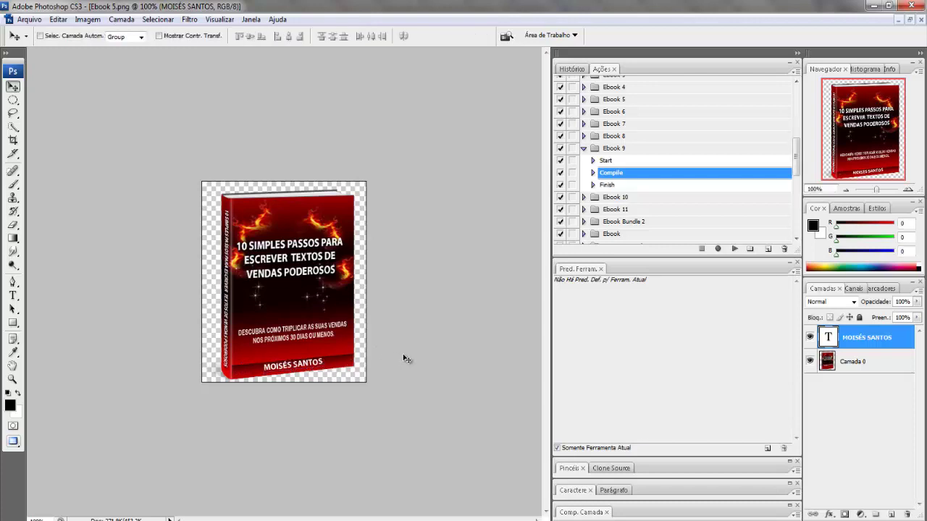
{"action": "mouse_move", "coordinate": [275, 368]}
{"action": "left_mouse_down"}
{"action": "mouse_move", "coordinate": [276, 356]}
{"action": "mouse_move", "coordinate": [279, 367]}
{"action": "left_mouse_up"}
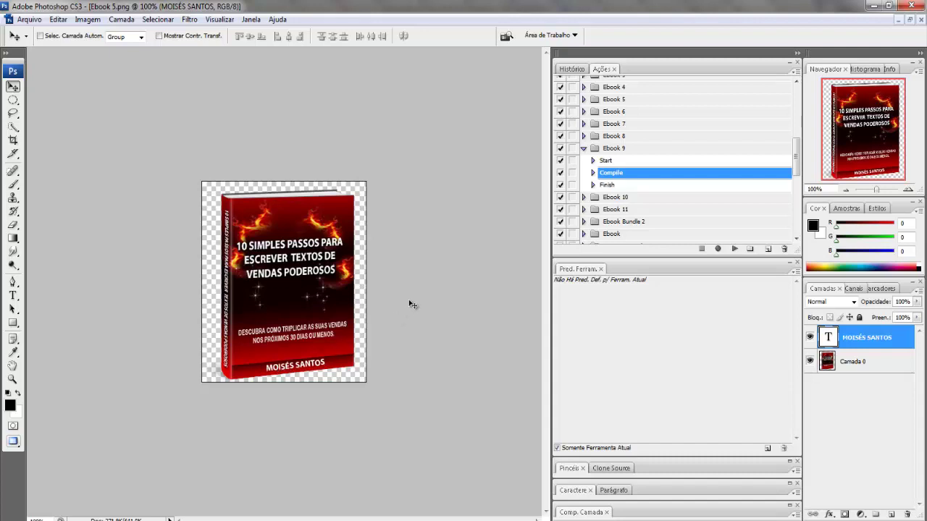
{"action": "left_click", "coordinate": [29, 20]}
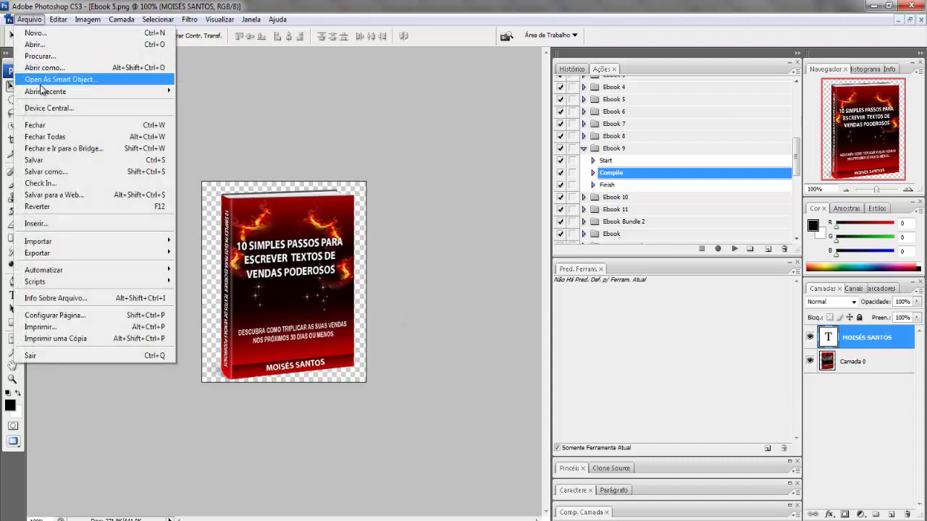
{"action": "left_click", "coordinate": [59, 176]}
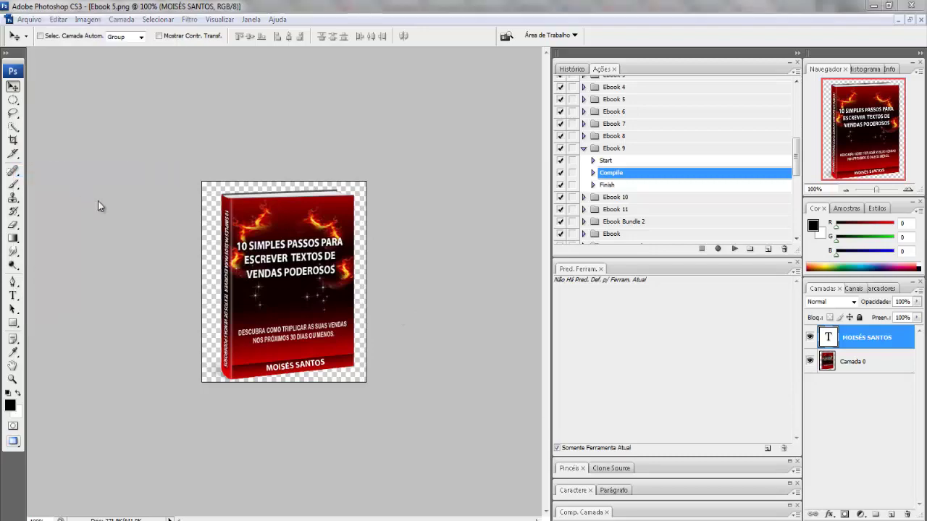
{"action": "left_click", "coordinate": [259, 280]}
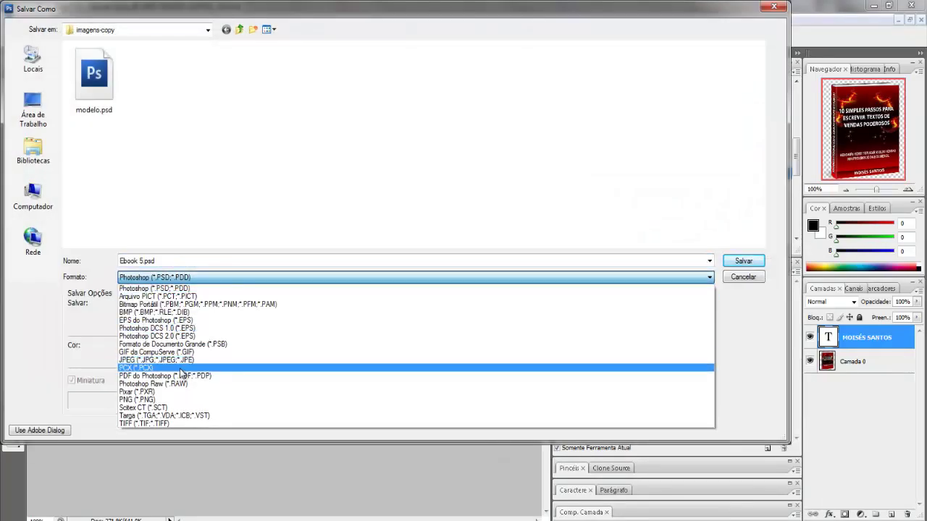
{"action": "left_click", "coordinate": [170, 399]}
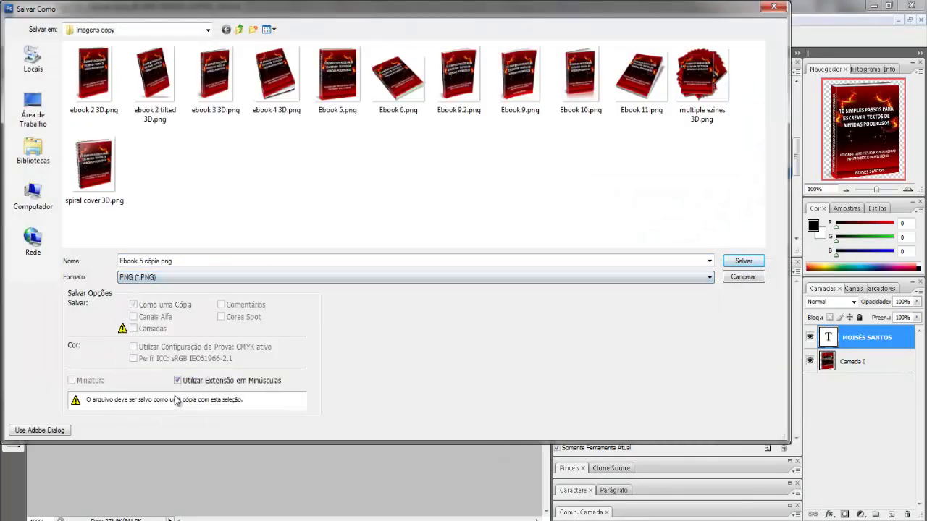
{"action": "left_click", "coordinate": [743, 279]}
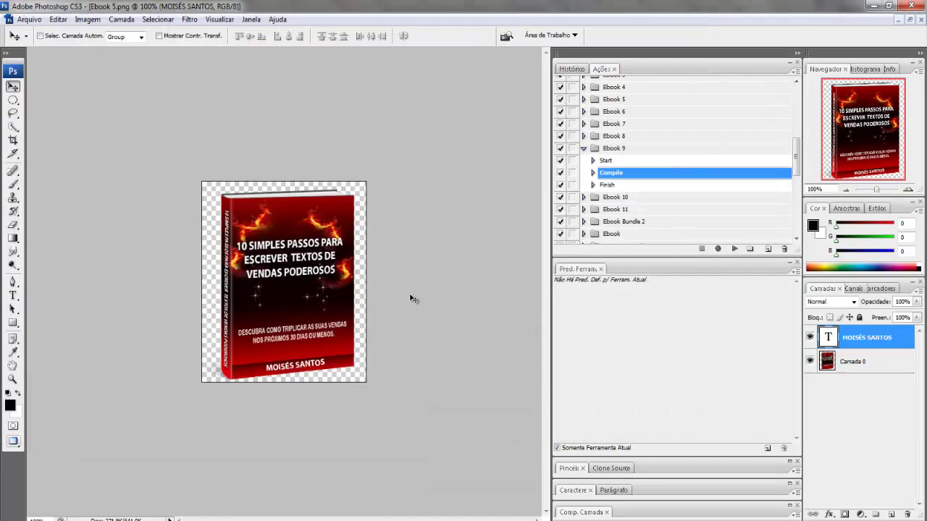